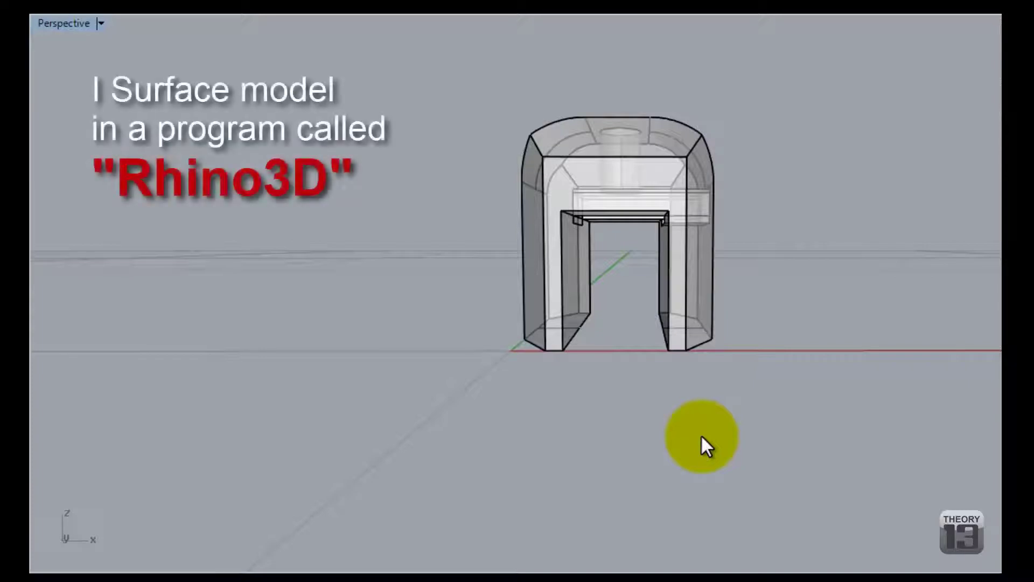
- Orbit, pan and zoom around the Nugget model to inspect it from several angles
right_click_drag(669, 346, 541, 353)
scroll(521, 358, "up", 5)
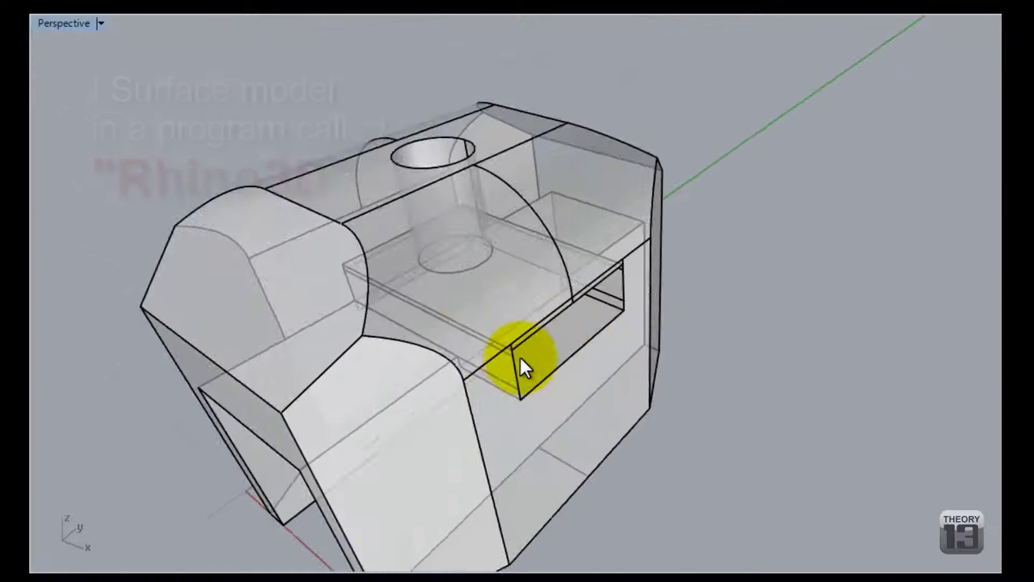
right_click_drag(589, 323, 572, 222, "shift")
scroll(595, 318, "down", 3)
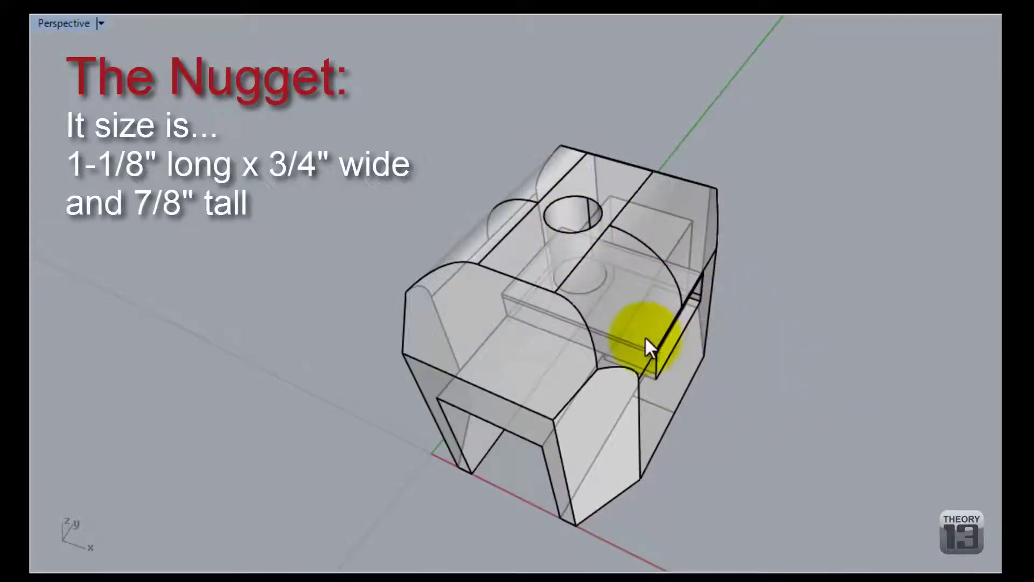
right_click_drag(538, 307, 690, 362)
scroll(510, 198, "up", 5)
scroll(512, 192, "down", 8)
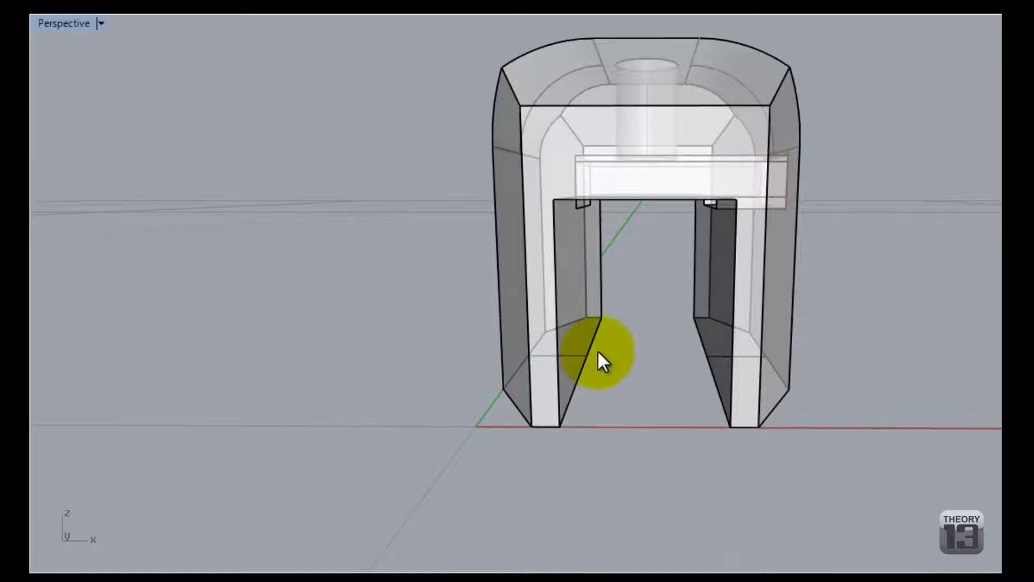
right_click_drag(635, 300, 684, 241)
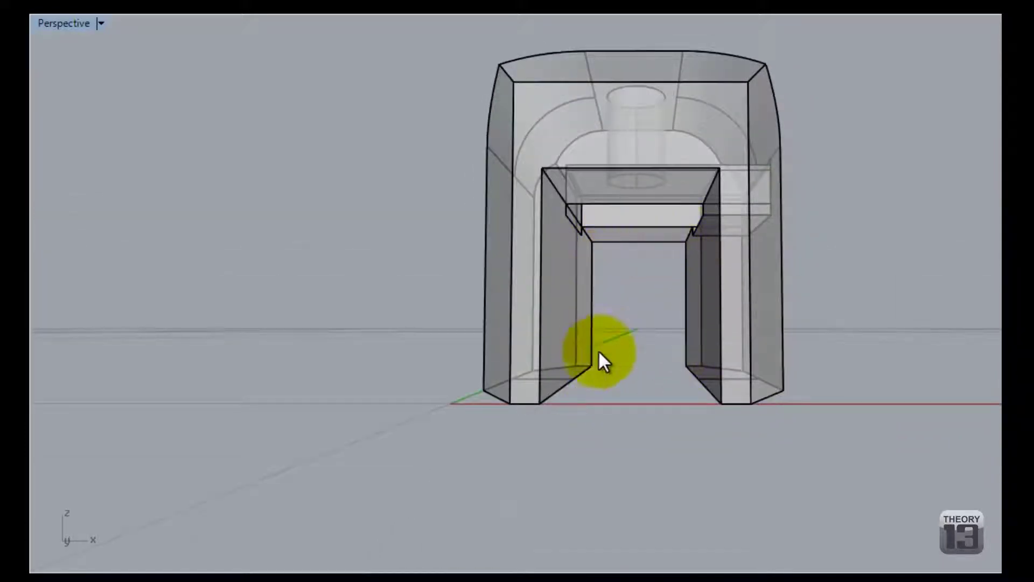
scroll(653, 249, "down", 4)
right_click_drag(607, 300, 591, 425)
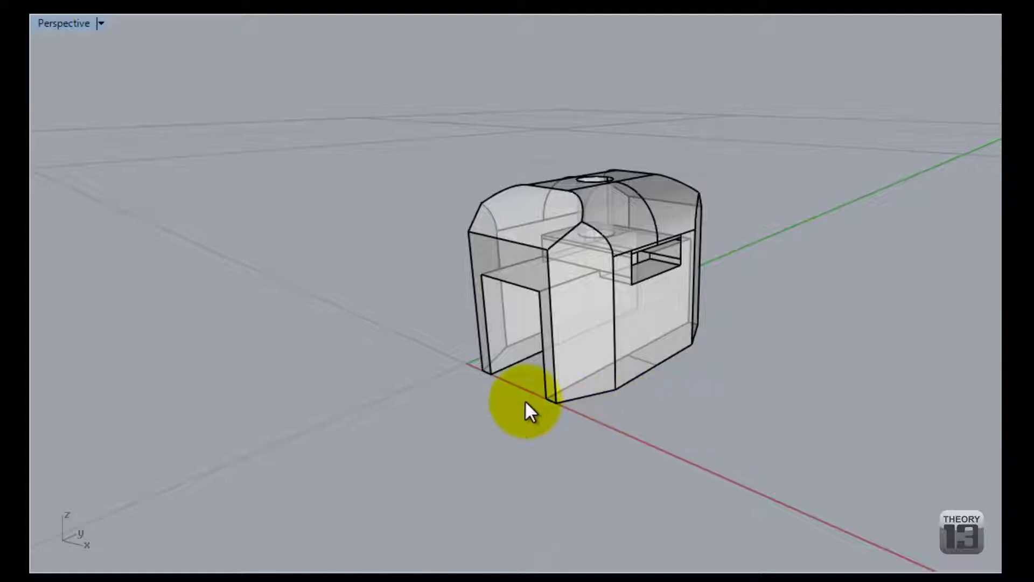
right_click_drag(528, 415, 668, 304)
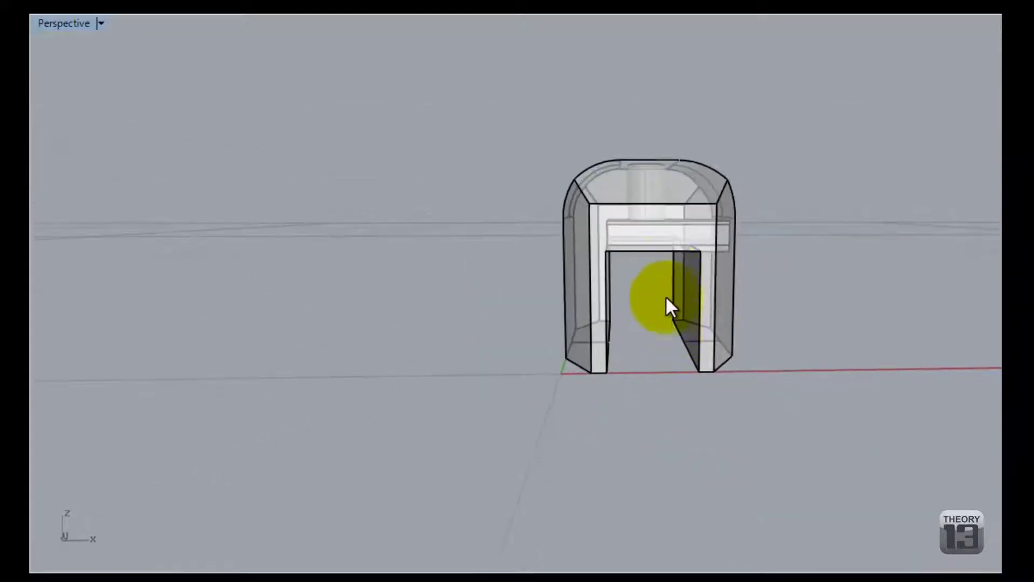
right_click_drag(624, 378, 652, 276)
scroll(594, 256, "up", 5)
scroll(590, 295, "down", 4)
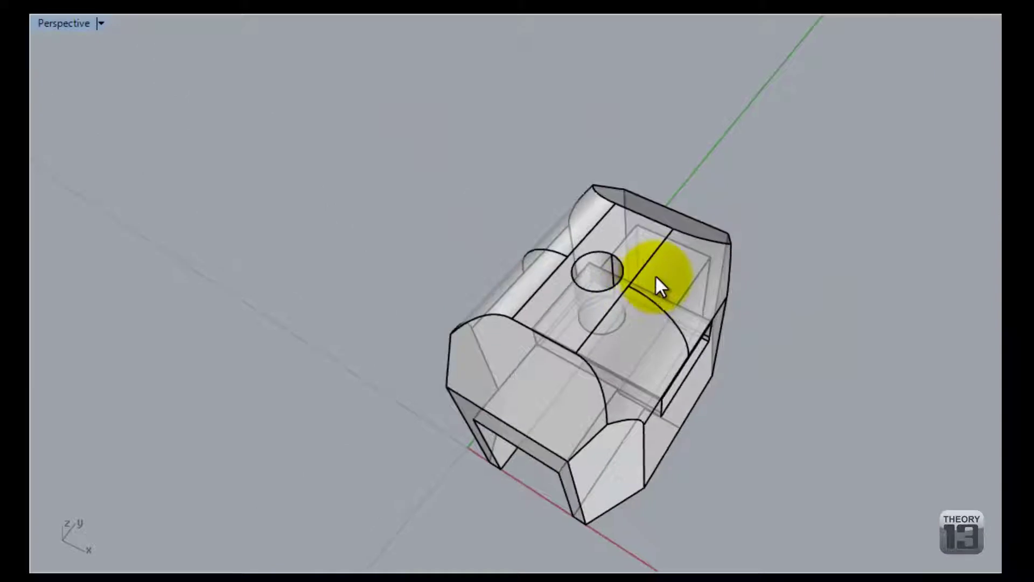
right_click_drag(703, 325, 704, 295)
scroll(704, 296, "up", 5)
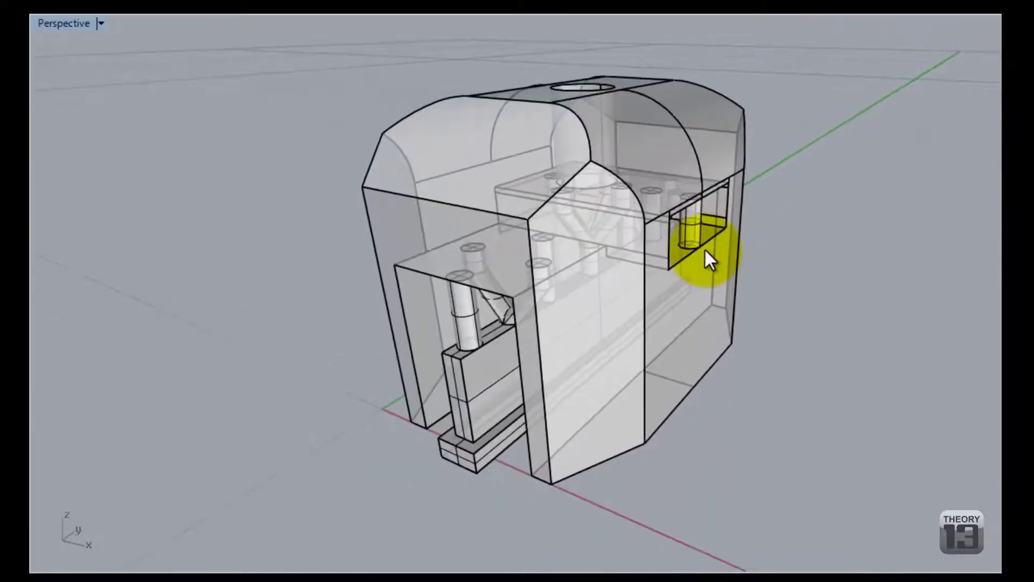
right_click_drag(705, 251, 768, 271)
- Hide the outer shell to inspect the support pieces alone, then show it again
key("ctrl+a")
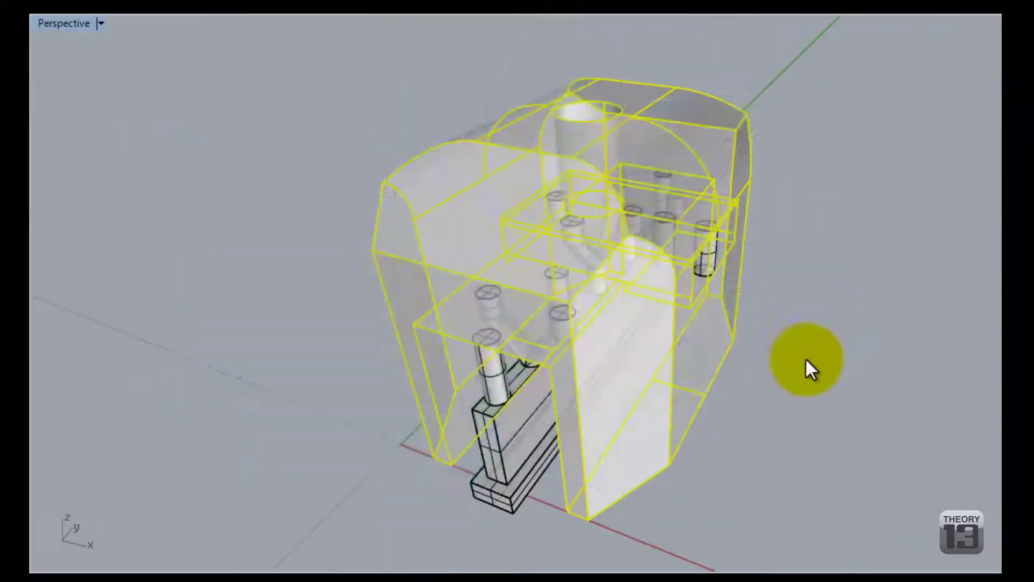
key("ctrl+h")
right_click_drag(693, 358, 625, 350)
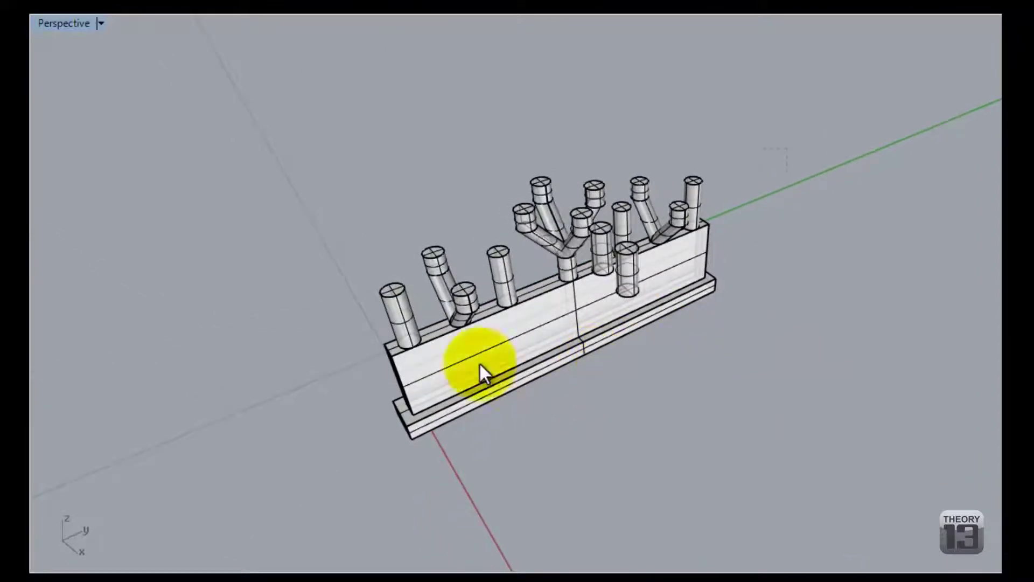
key("ctrl+a")
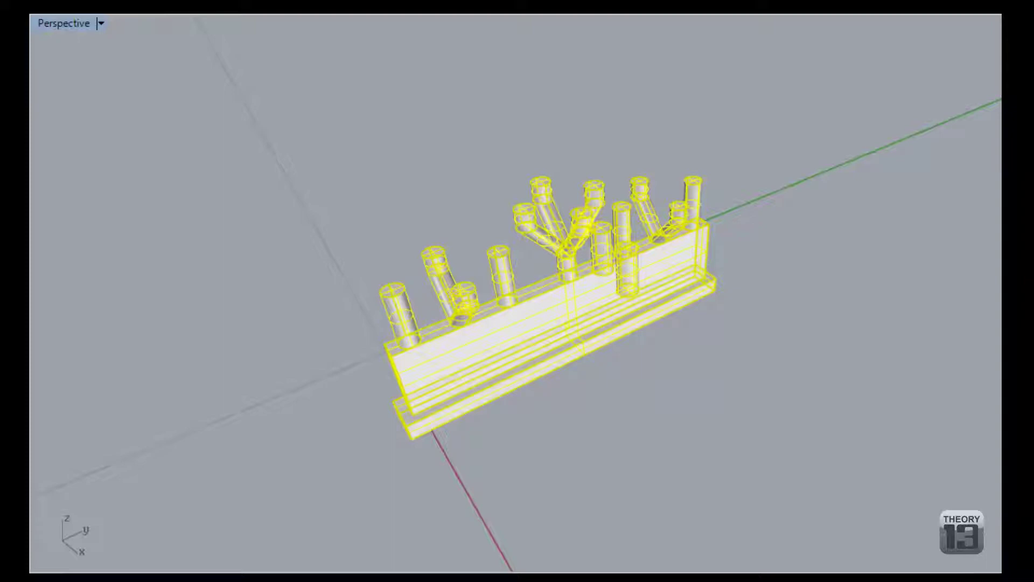
left_click(245, 382)
right_click_drag(393, 411, 723, 357)
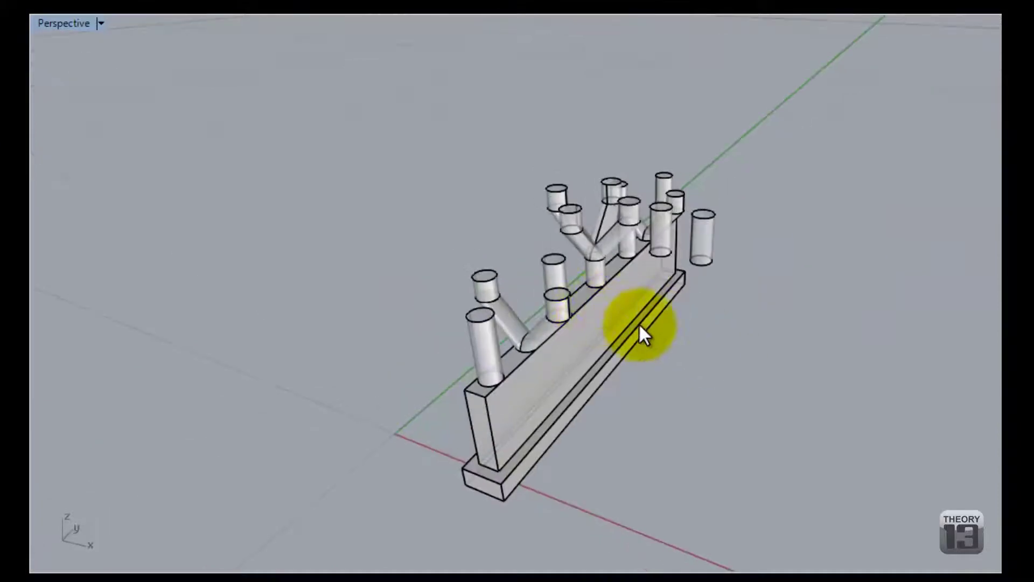
key("ctrl+alt+h")
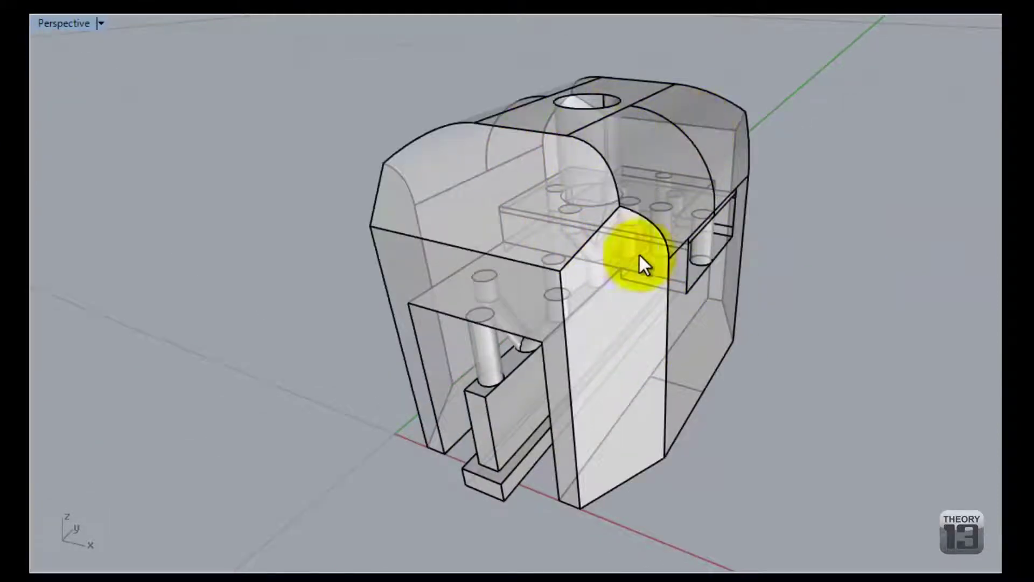
- Switch the viewport to Rendered display, showing the dark grey shell over red supports
middle_click(773, 300)
left_click(730, 312)
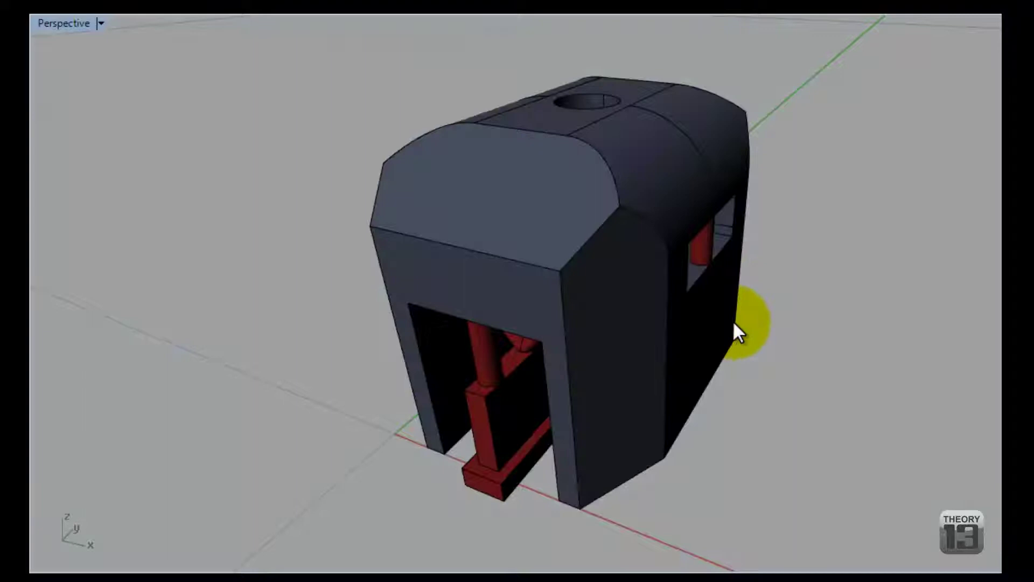
mouse_move(733, 320)
right_mouse_down()
mouse_move(512, 307)
mouse_move(489, 268)
right_mouse_up()
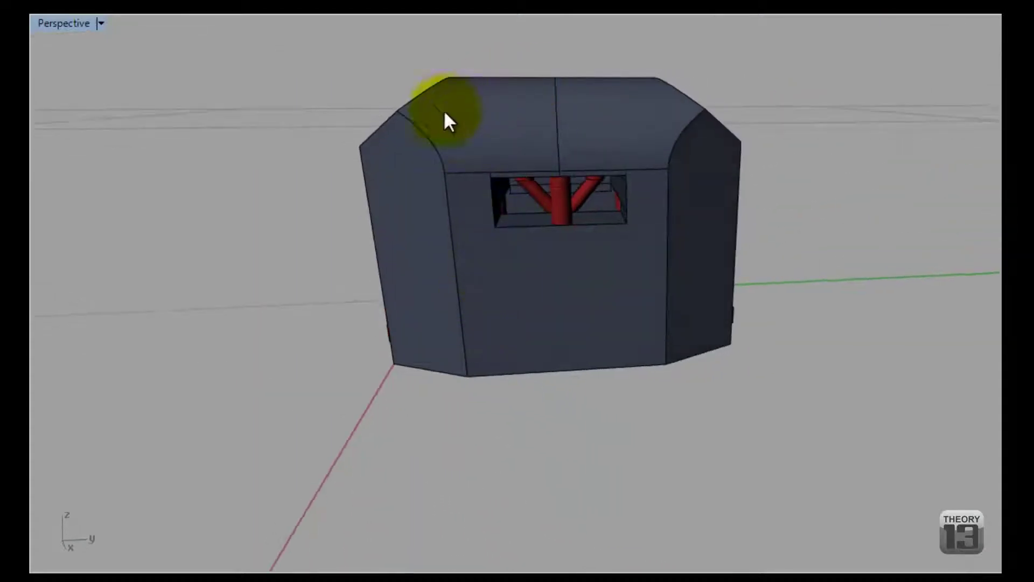
right_click_drag(479, 189, 693, 264)
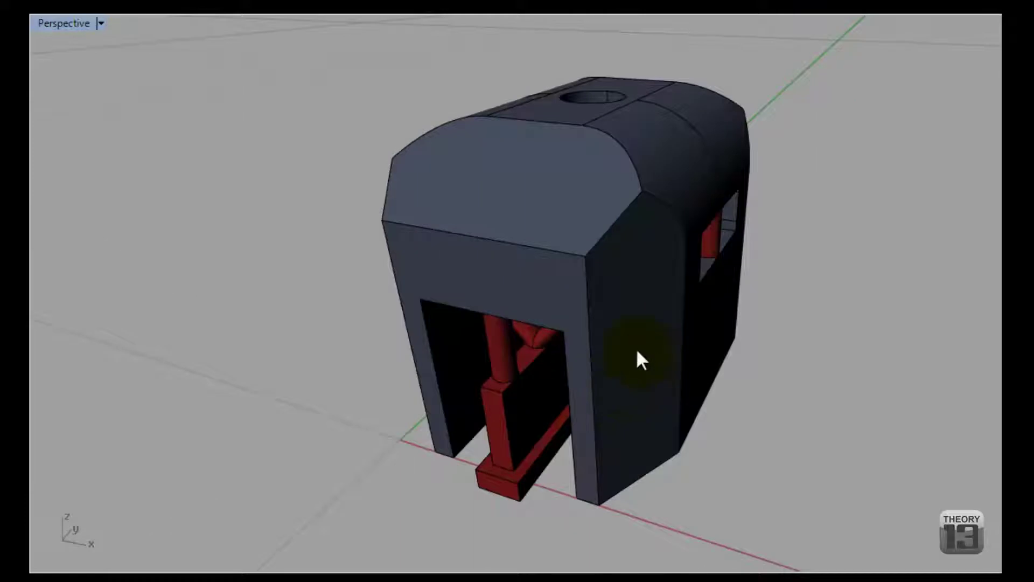
right_click_drag(637, 352, 663, 242, "ctrl")
- Hide the grey shell to view the red supports, then unhide it
left_click(656, 242)
right_click_drag(879, 201, 800, 239)
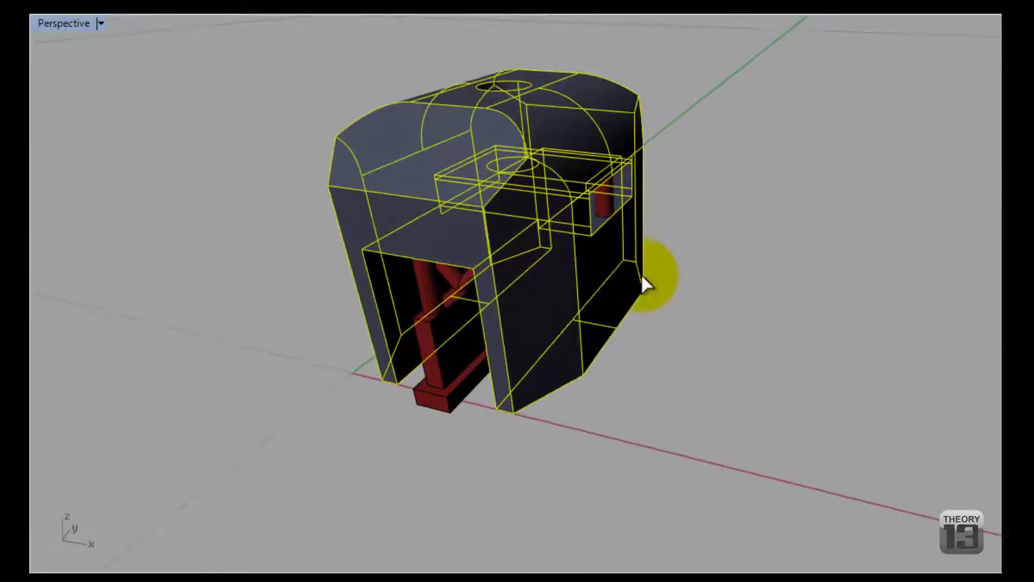
key("ctrl+h")
right_click_drag(547, 238, 660, 324)
key("ctrl+alt+h")
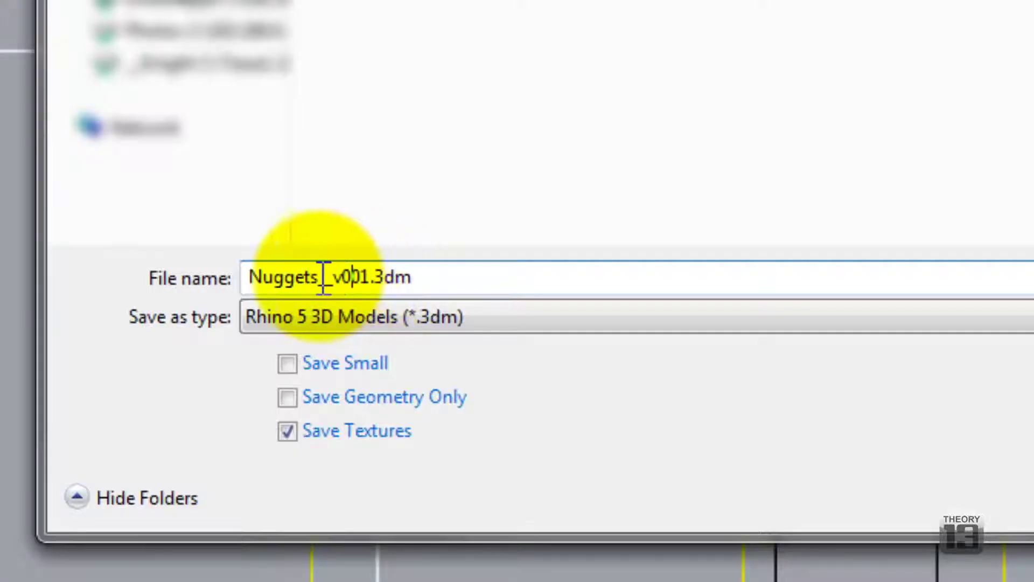
- Export the shell as Nugget-Shell_v001.stl in STL format with default mesh options
left_click(318, 278)
mouse_move(320, 277)
left_mouse_down()
mouse_move(262, 278)
mouse_move(315, 278)
left_mouse_up()
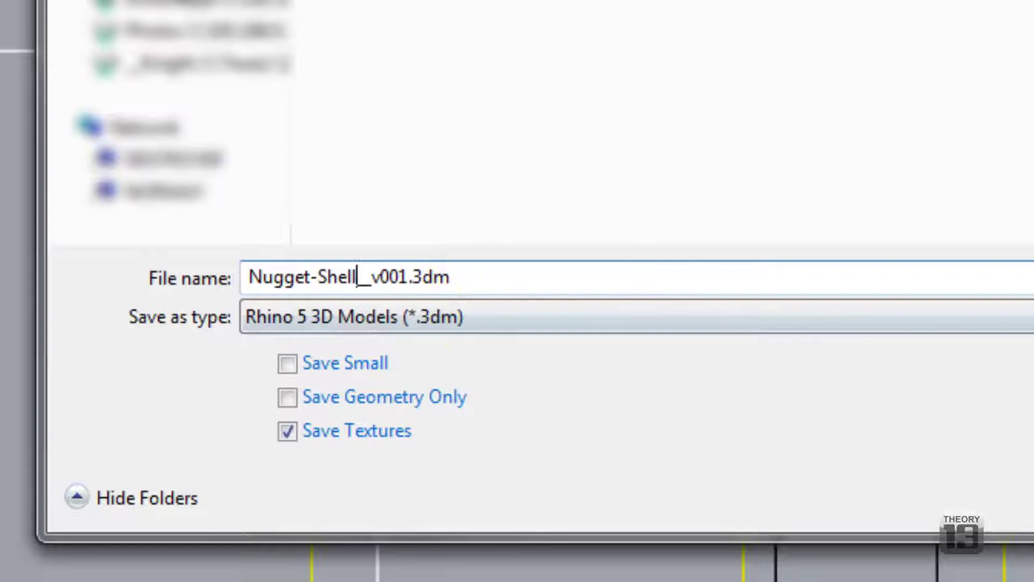
left_click(664, 323)
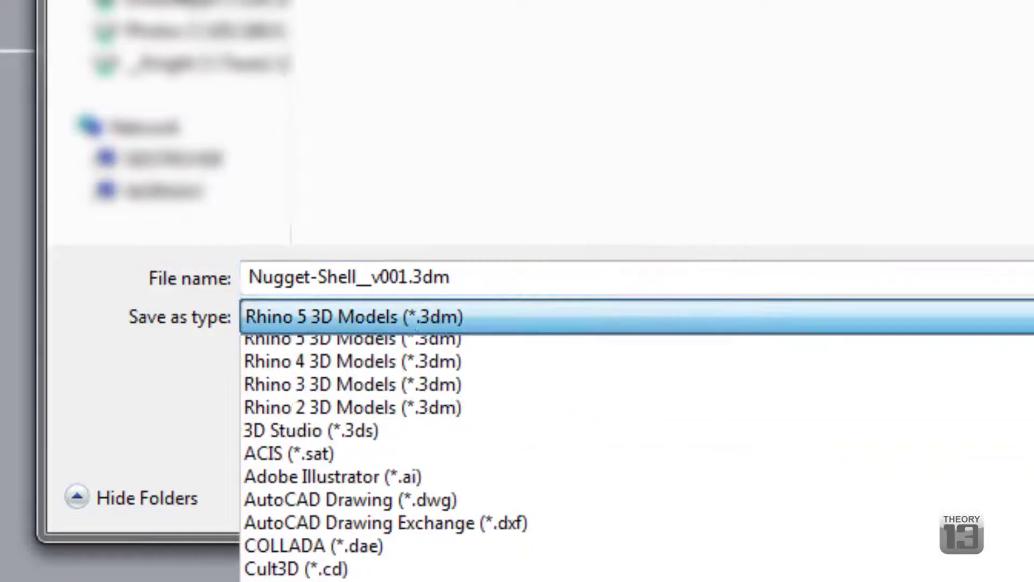
scroll(637, 456, "down", 5)
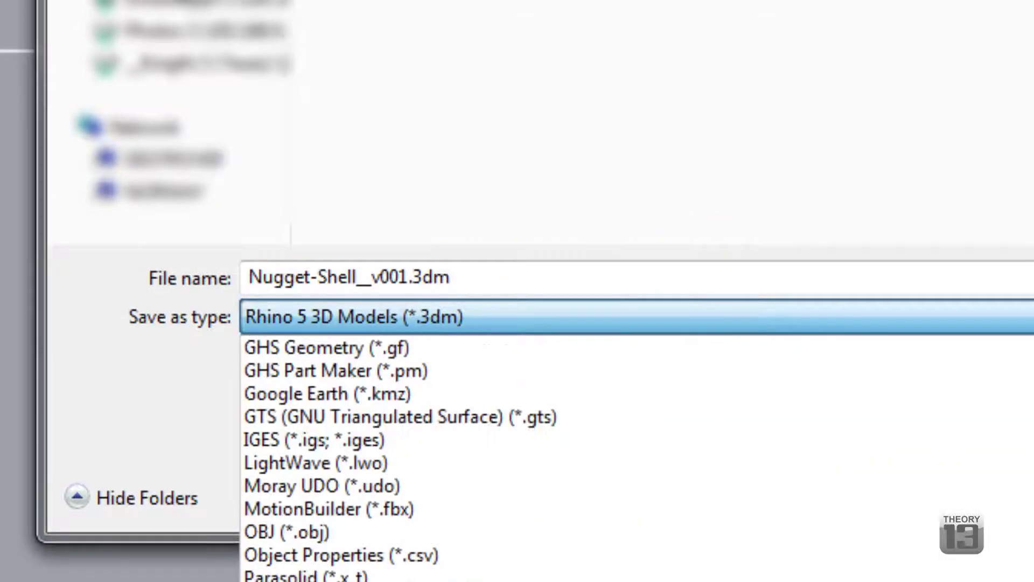
left_click(781, 358)
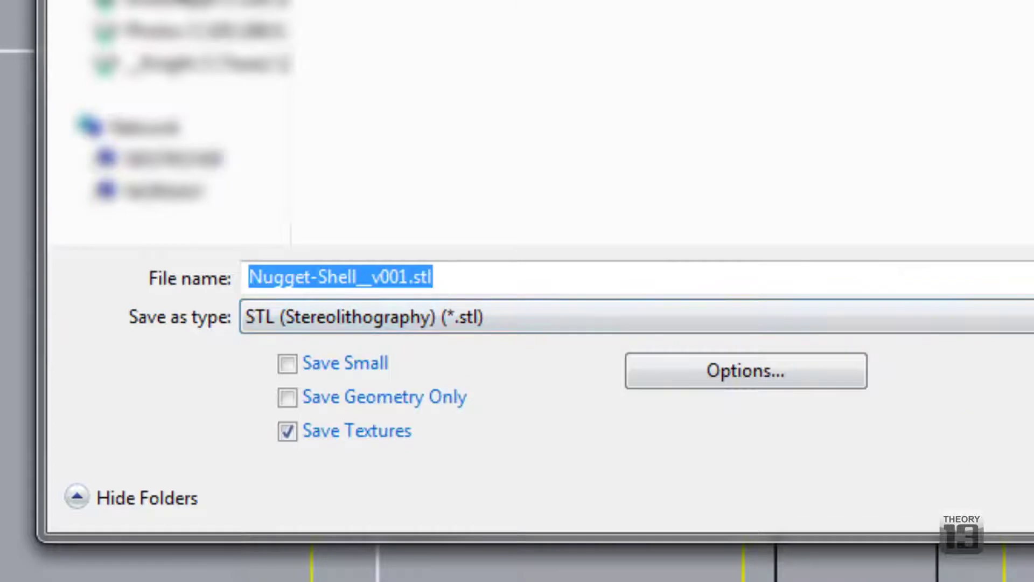
key("Return")
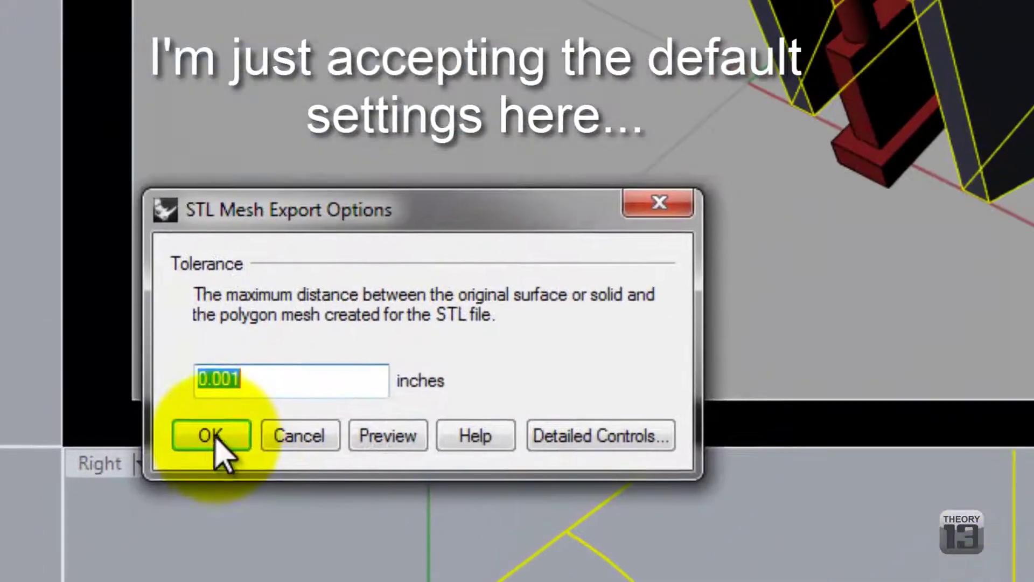
left_click(317, 306)
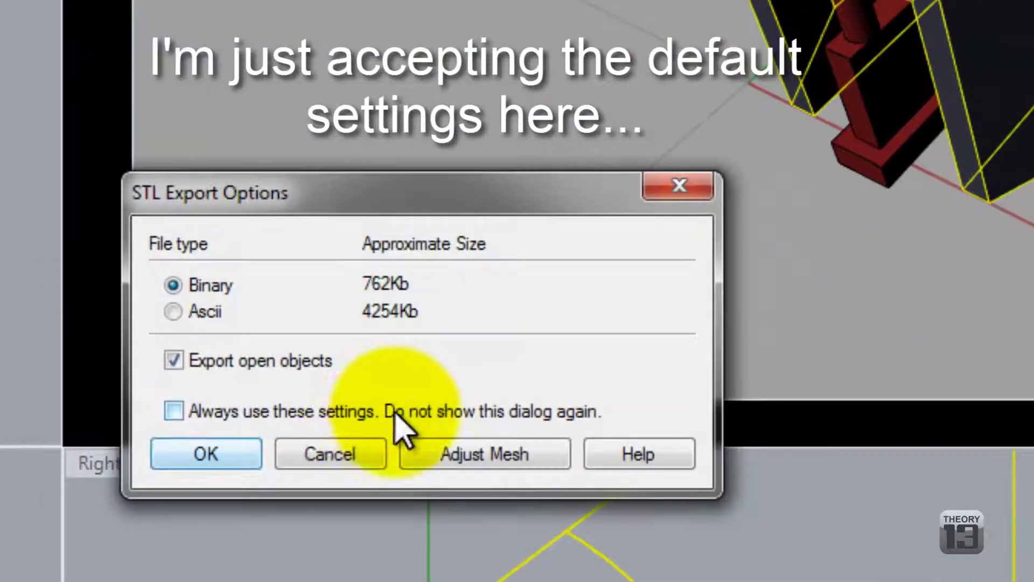
left_click(229, 454)
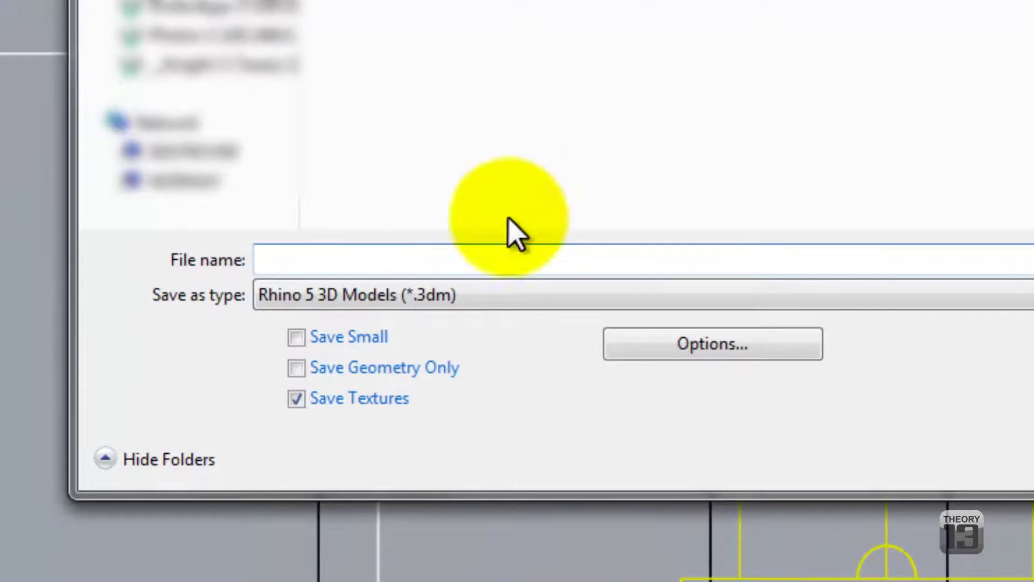
- Export the support pieces in STL format as Nugget-STR_v001.stl
left_click(496, 298)
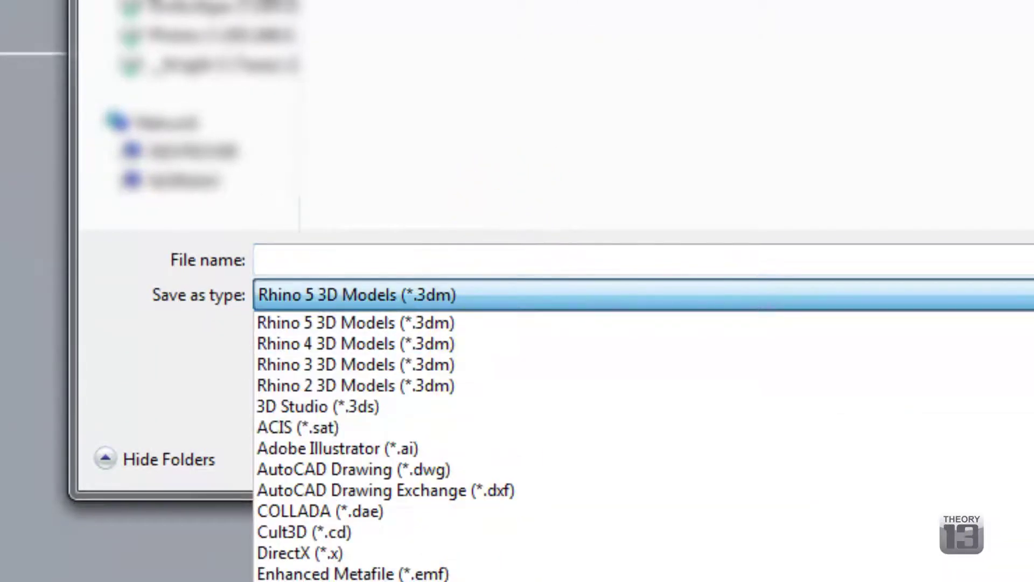
scroll(385, 447, "down", 2)
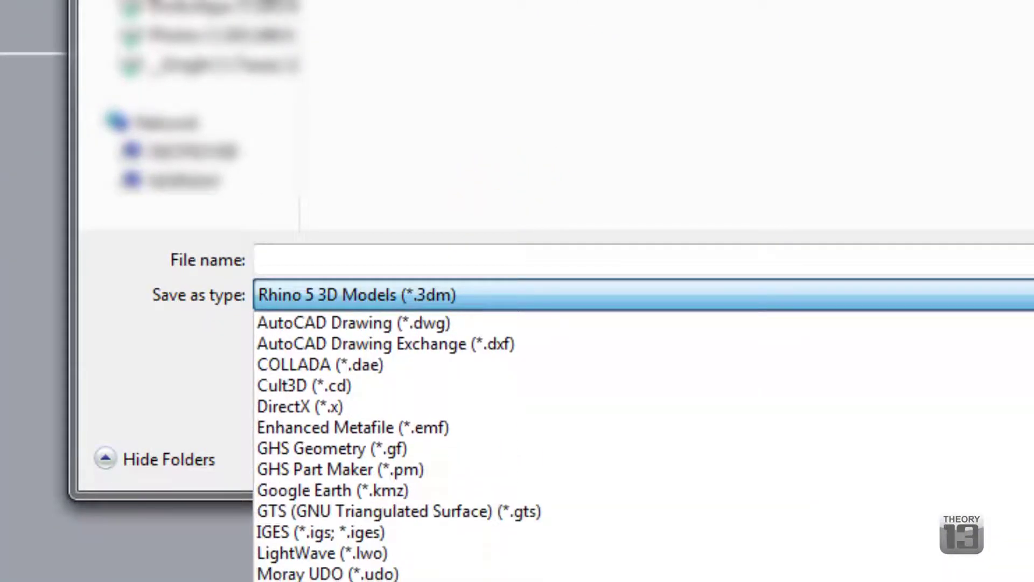
left_click(555, 503)
left_click(474, 259)
type("Nugget-Shell__v001.stl")
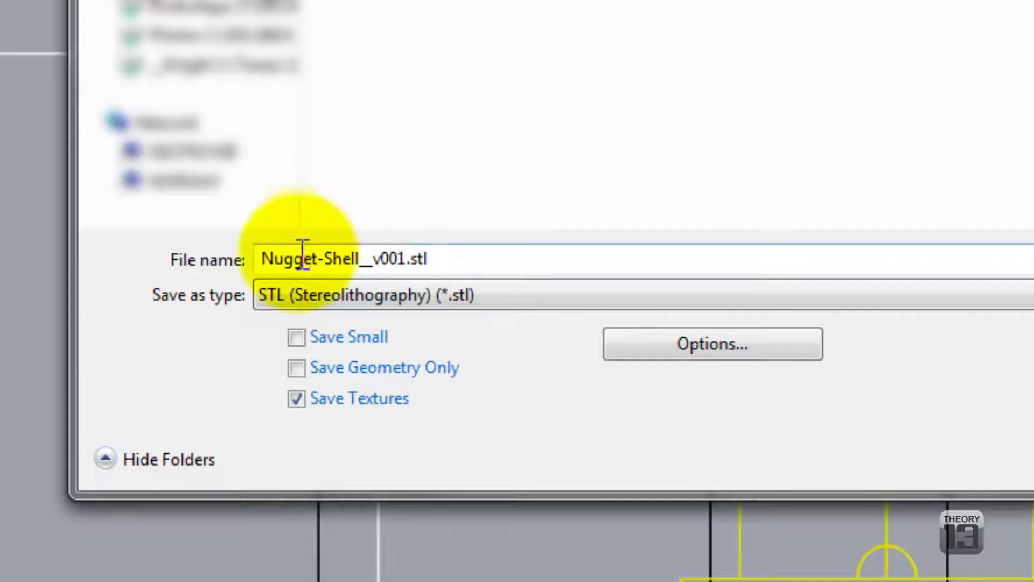
double_click(302, 254)
left_click_drag(324, 257, 365, 251)
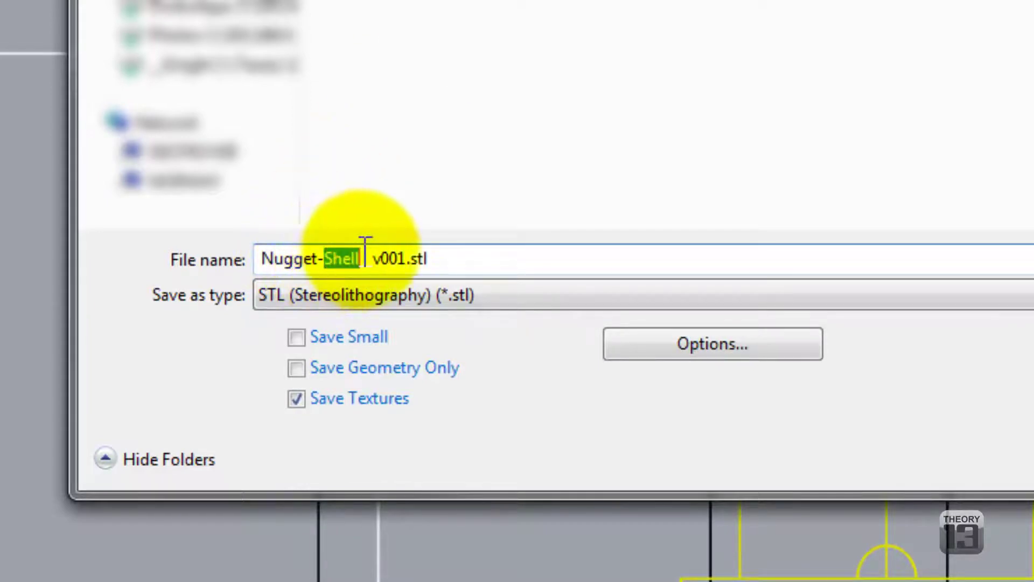
type("STL")
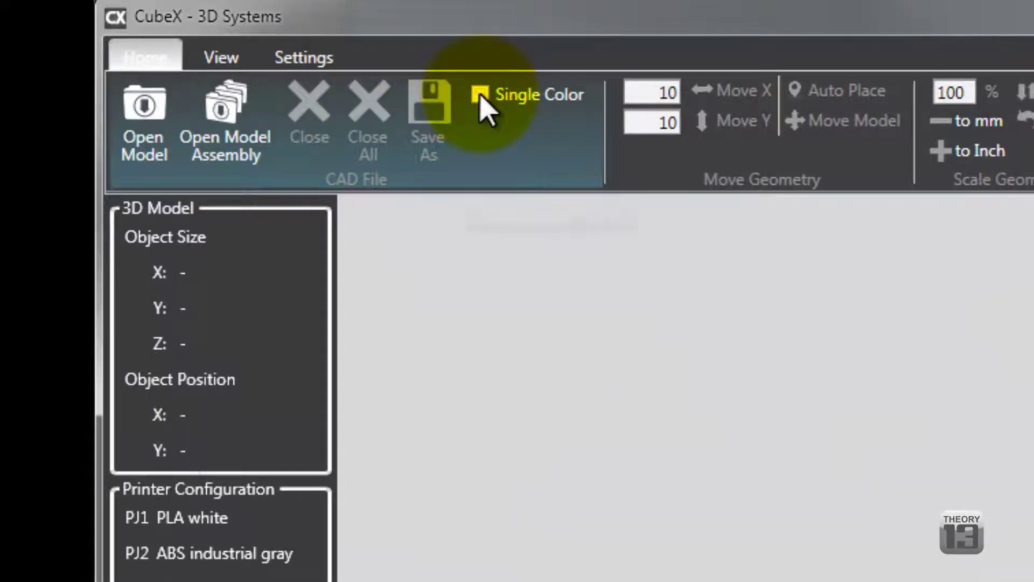
- Open Nugget-Shell_v001.stl as a model assembly and add Nugget-STR_v001.stl as the second part
left_click(247, 132)
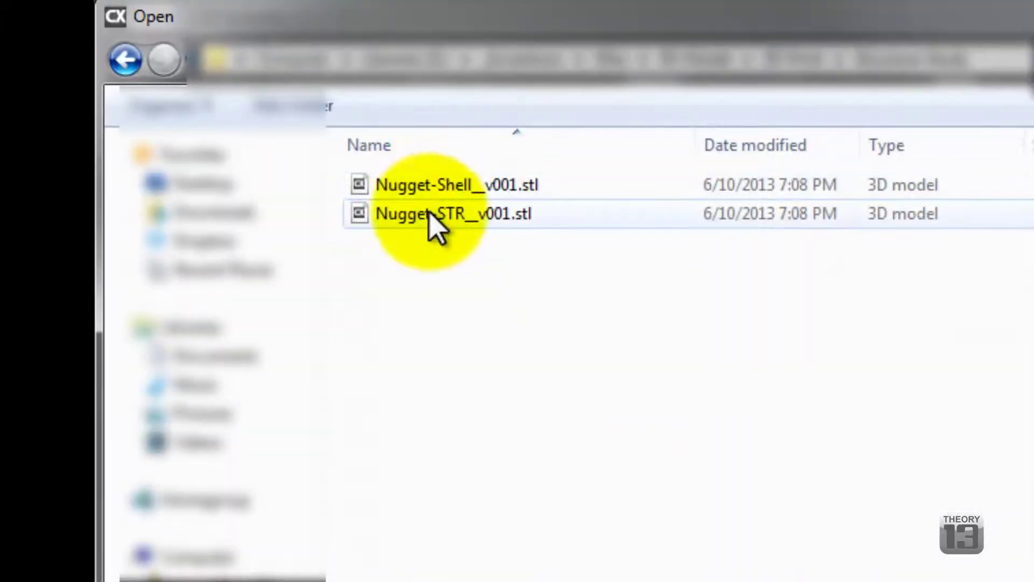
left_click(429, 186)
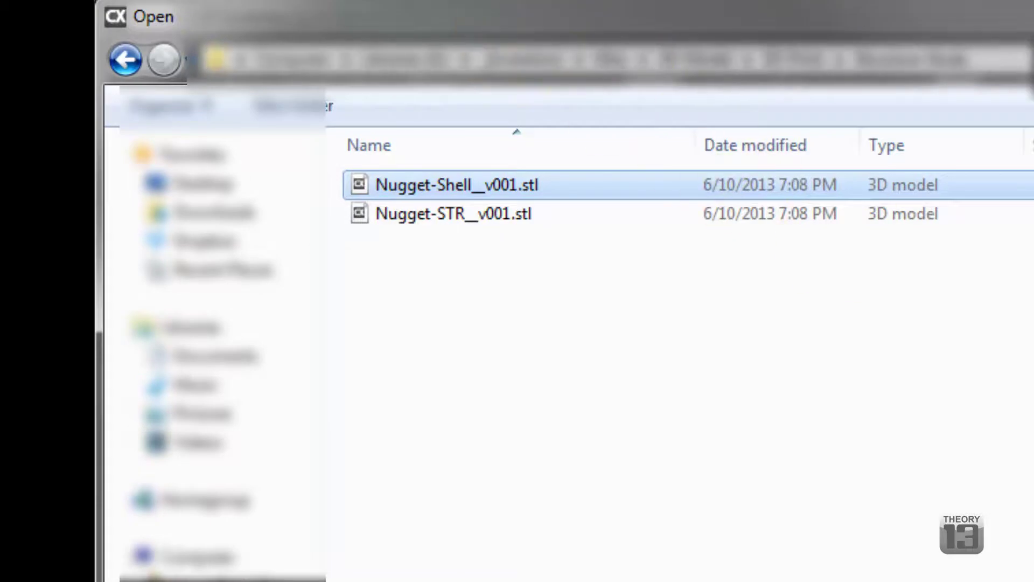
key("Return")
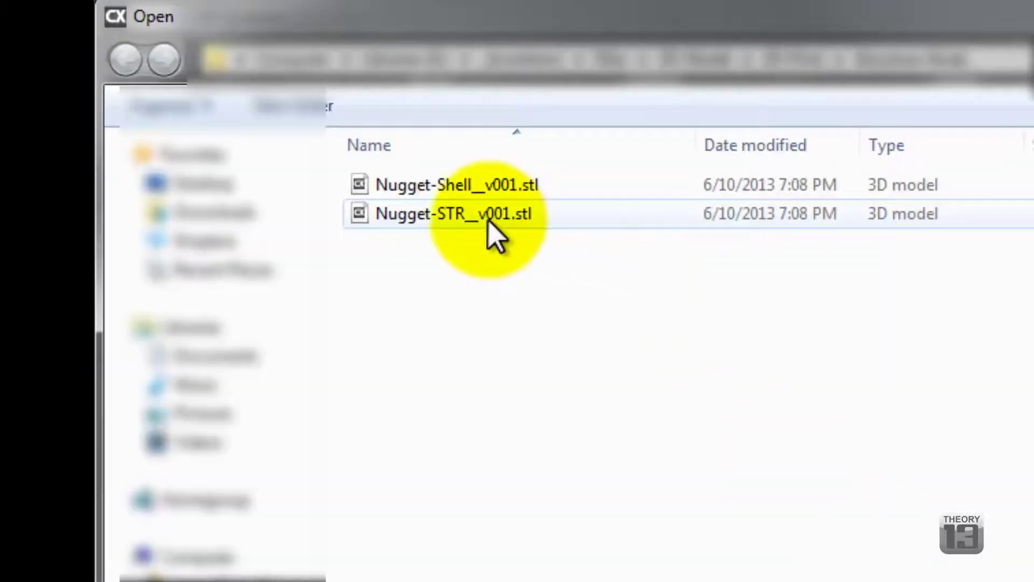
left_click(489, 220)
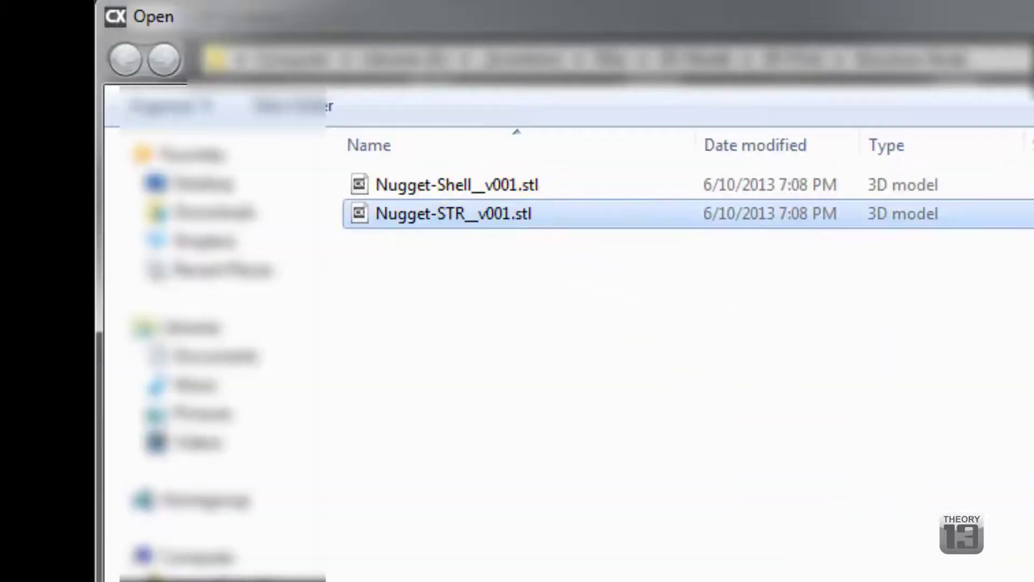
key("Return")
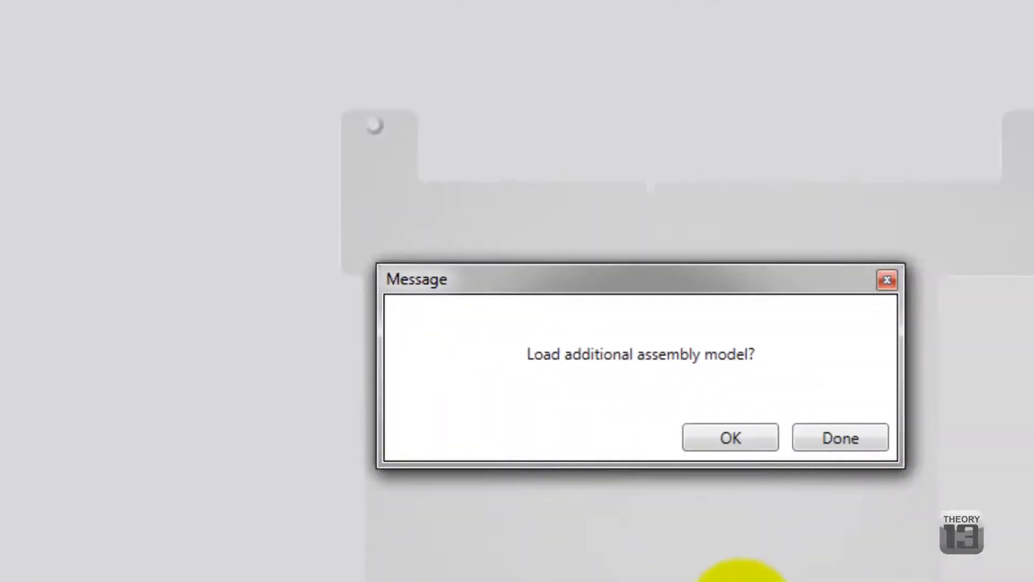
left_click(828, 432)
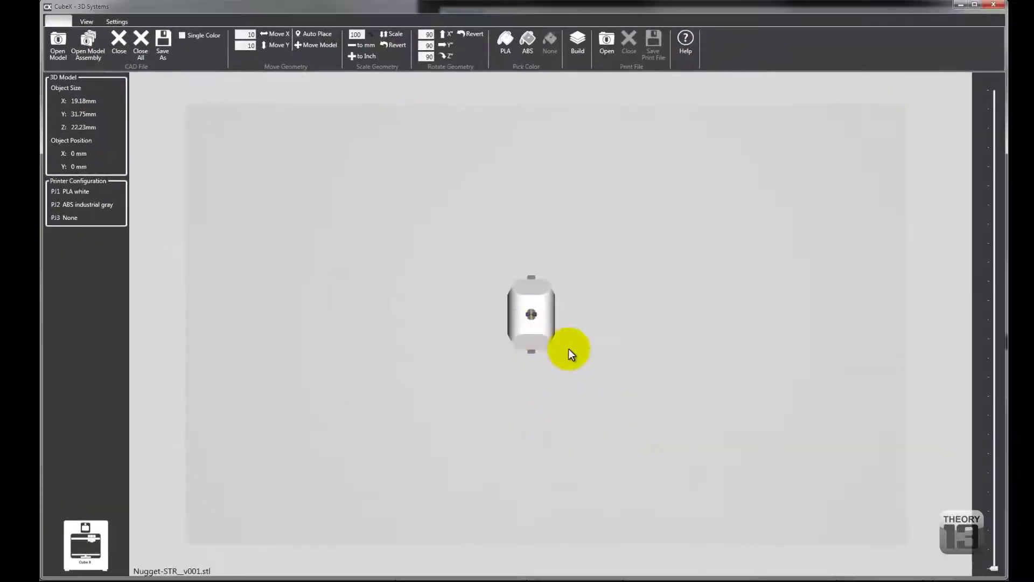
- Orbit and zoom around the nugget on the build plate to inspect it from all sides
left_click_drag(591, 338, 526, 432)
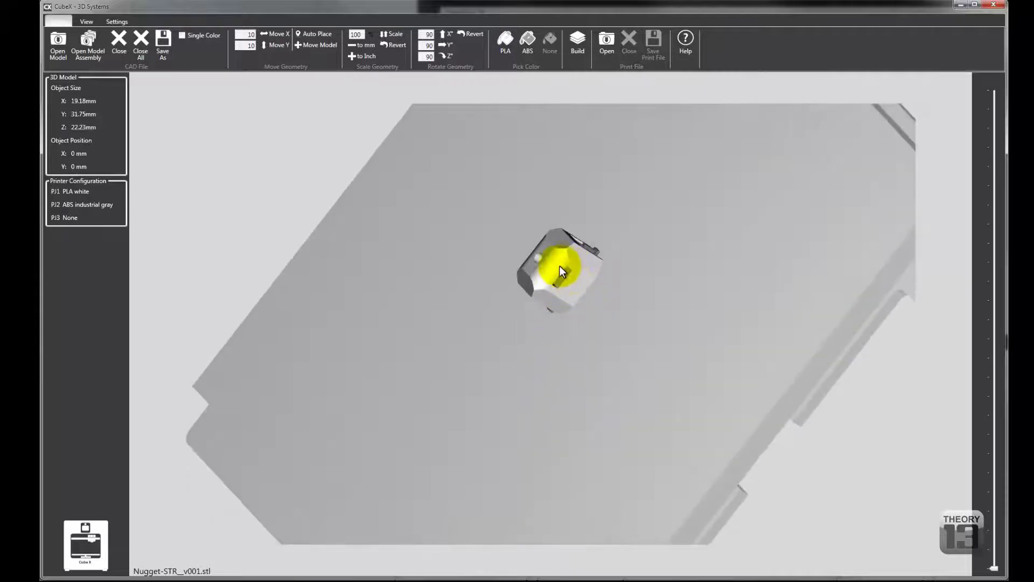
scroll(557, 308, "up", 5)
scroll(557, 309, "down", 5)
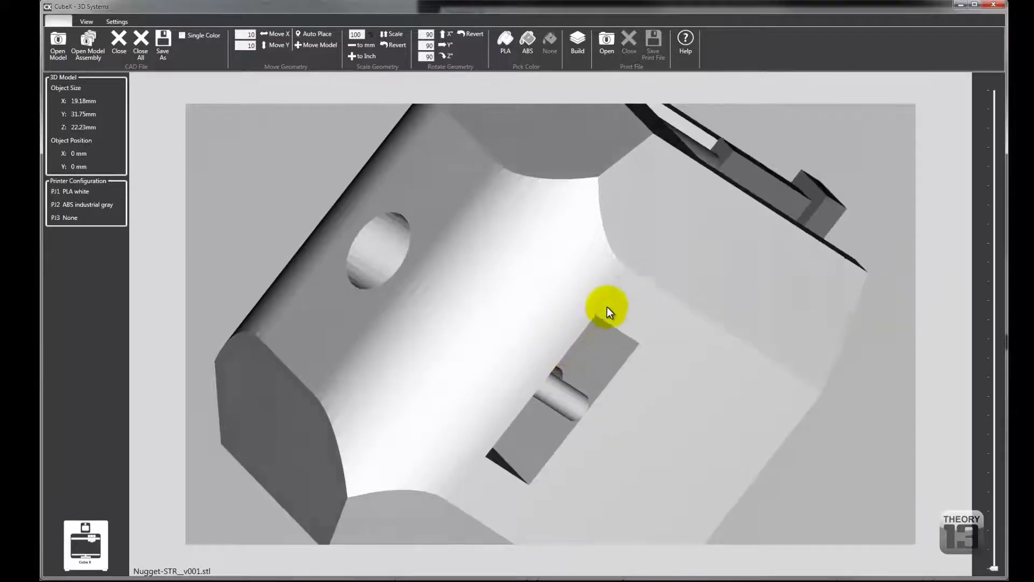
scroll(633, 295, "down", 5)
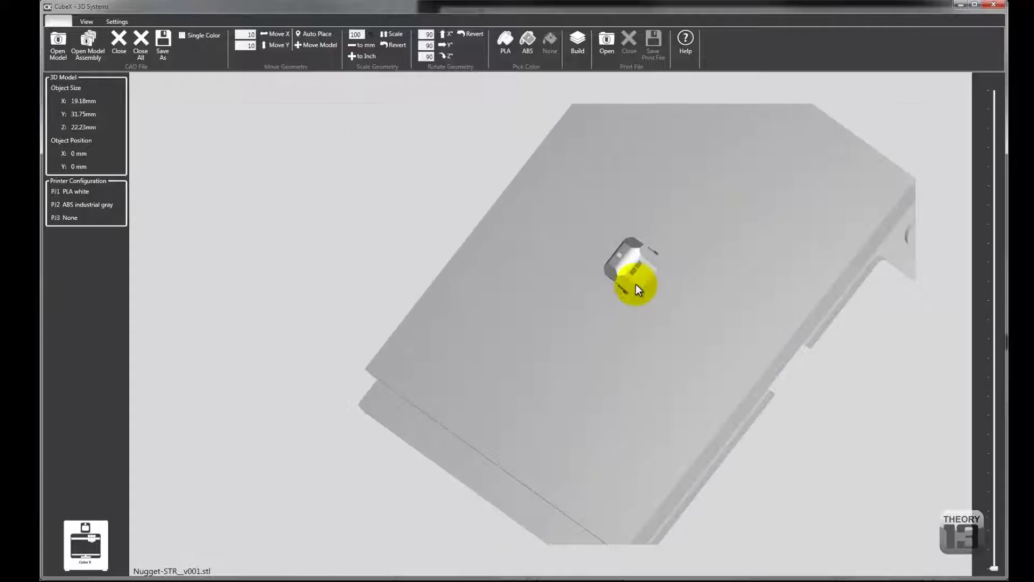
scroll(636, 270, "up", 5)
left_click_drag(628, 288, 683, 279)
scroll(629, 277, "up", 2)
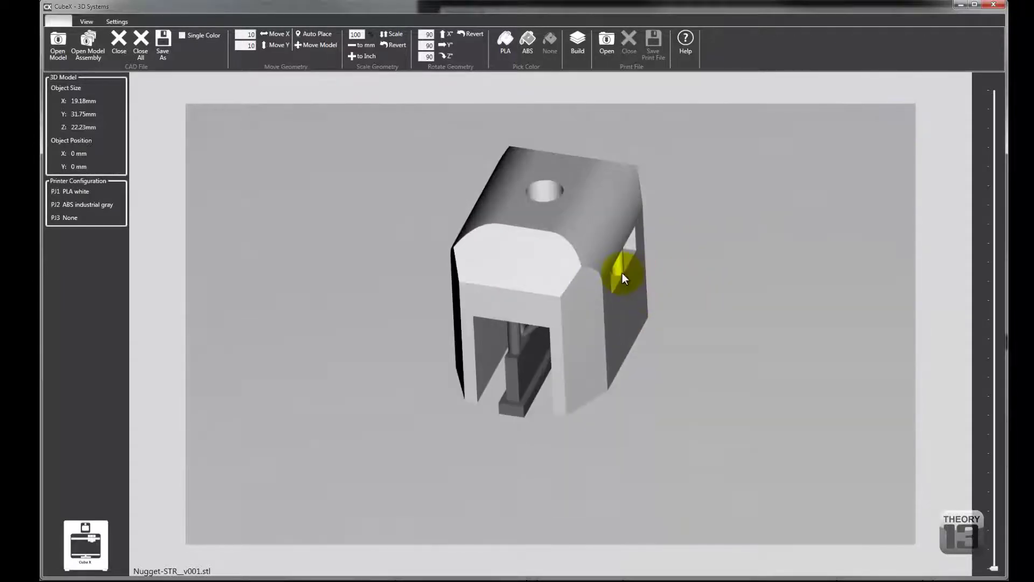
left_click_drag(622, 273, 562, 109)
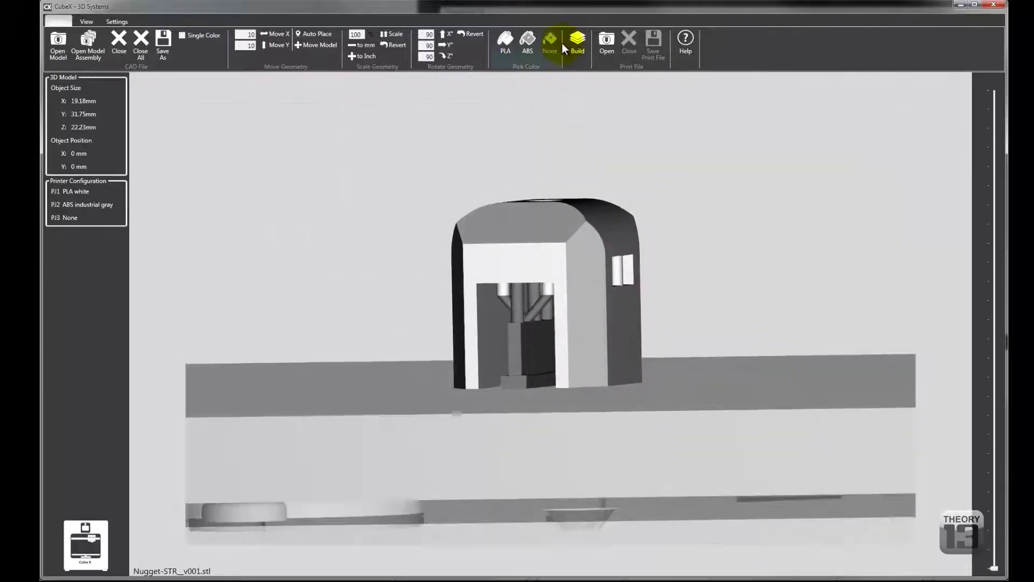
left_click_drag(397, 308, 751, 370)
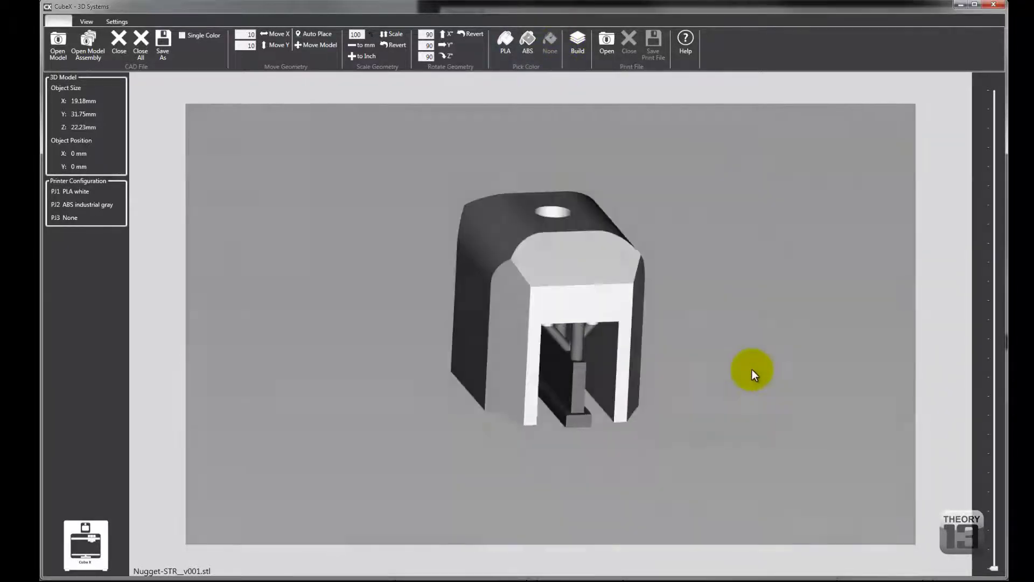
- Give the shell ABS industrial gray, then orbit to confirm the supports stay white PLA
left_click(512, 250)
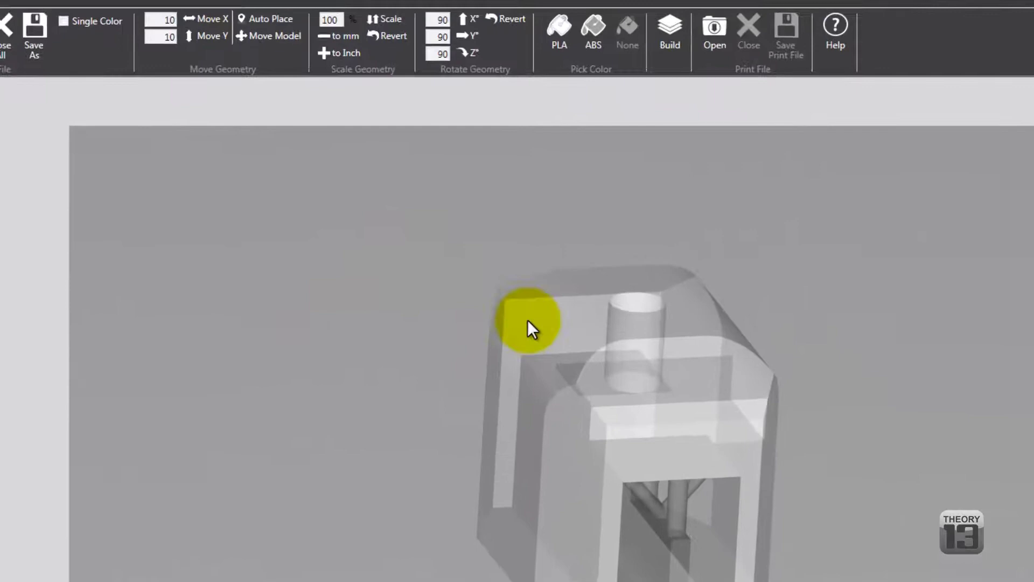
left_click(483, 233)
left_click(619, 25)
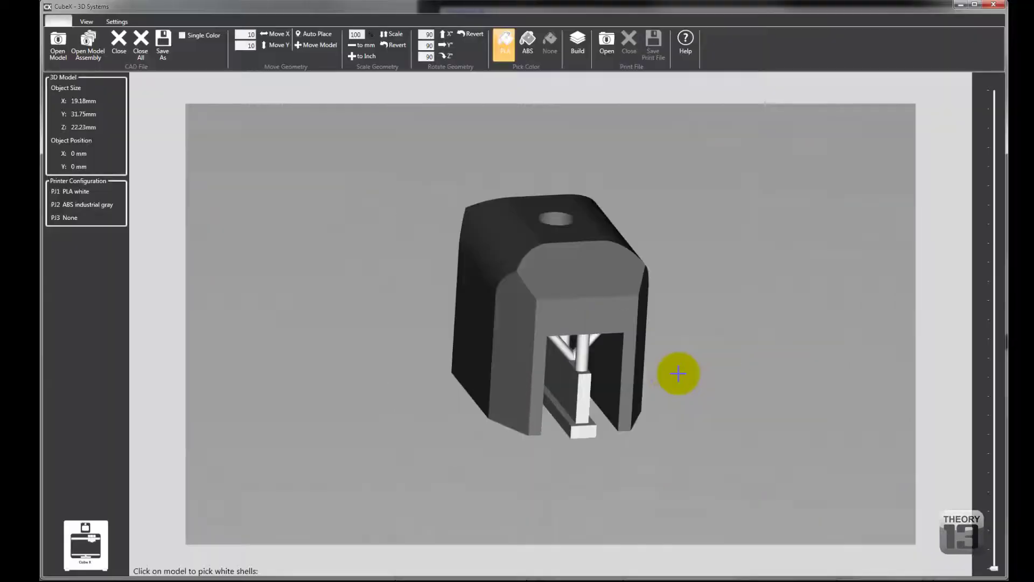
left_click_drag(795, 372, 568, 111)
left_click_drag(553, 225, 147, 422)
left_click_drag(323, 422, 435, 413)
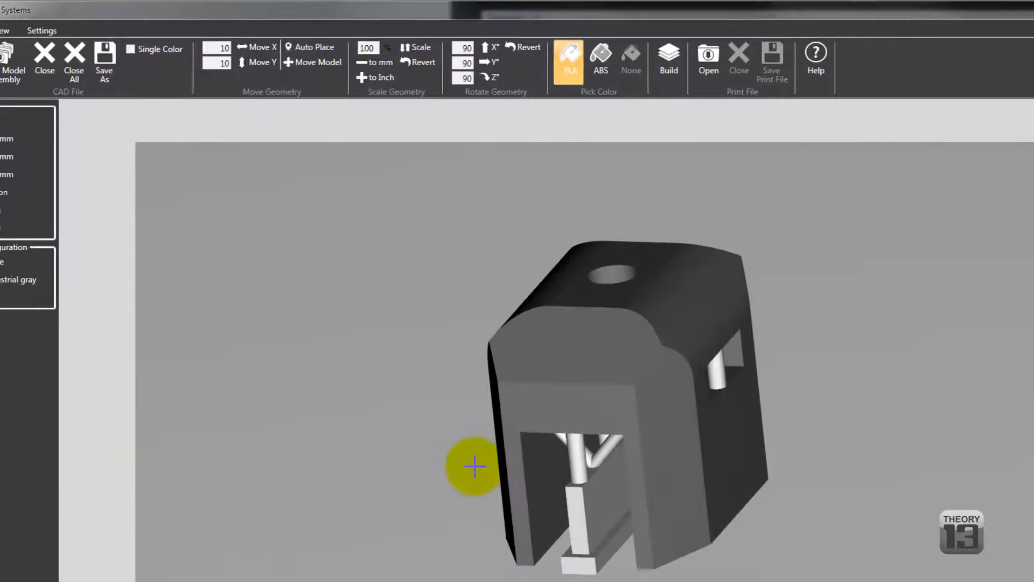
- Build using the Default profile, 0.25 mm layers, Thick density, no raft or support
left_click(609, 49)
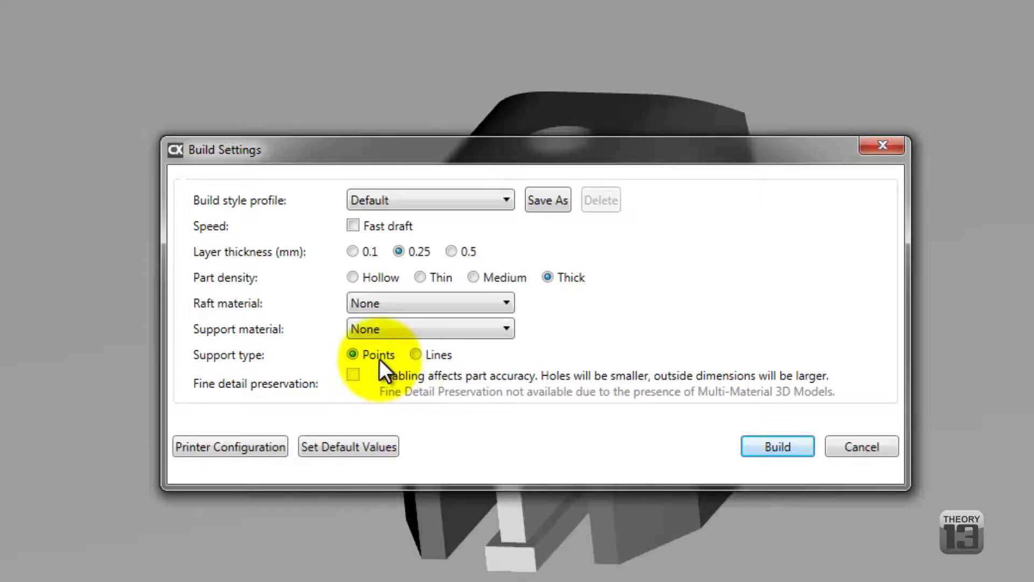
left_click(781, 445)
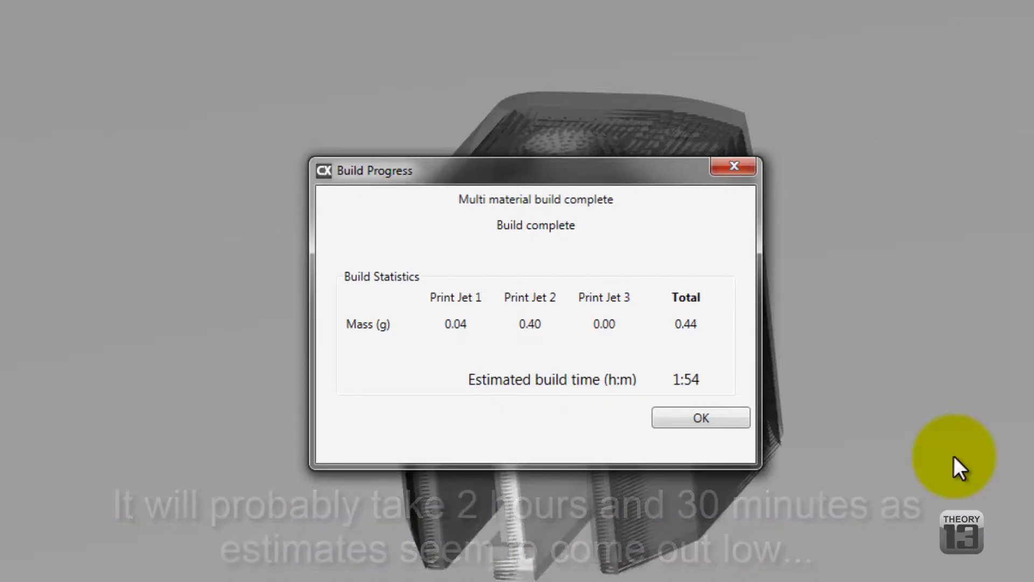
- Dismiss the Build complete summary showing 0.44 g and 1:54 estimated time
left_click(711, 414)
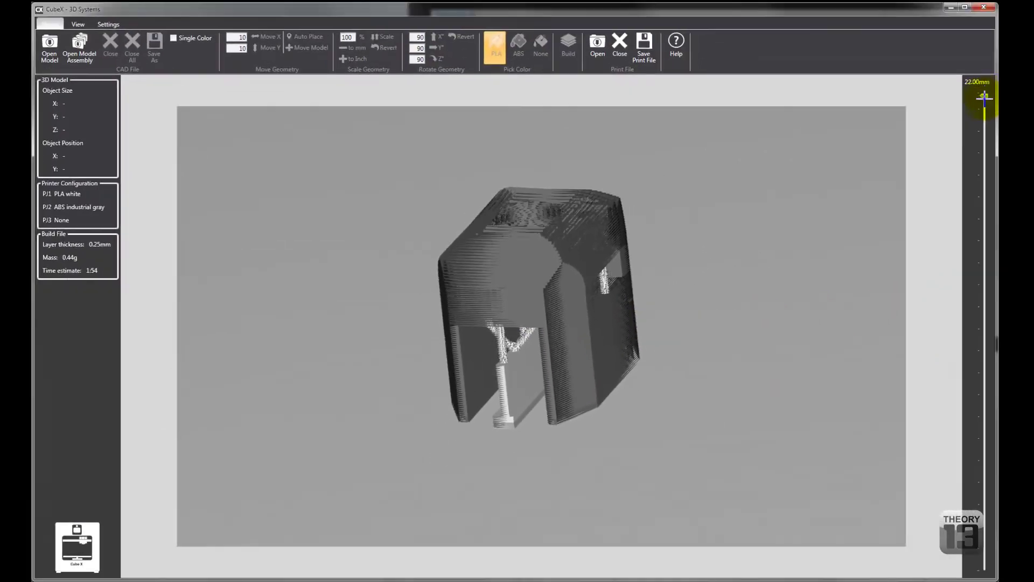
left_click_drag(984, 97, 960, 76)
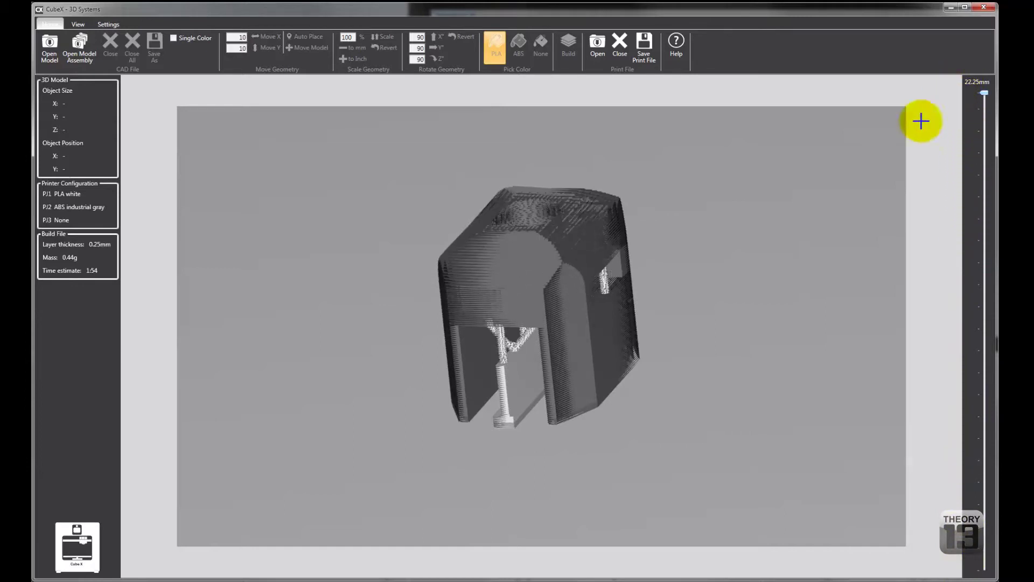